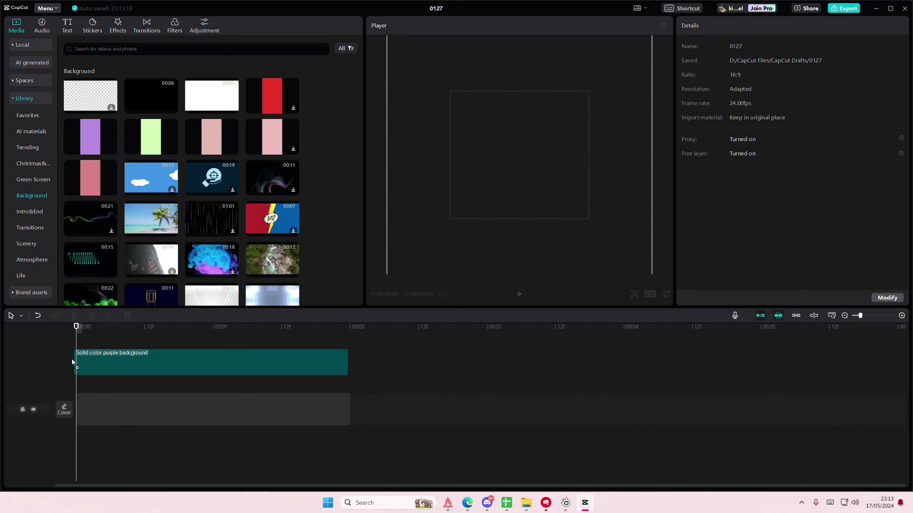
# Set the canvas ratio to 1:1 and enlarge a Heart mask on the purple clip.
pyautogui.click(650, 293)
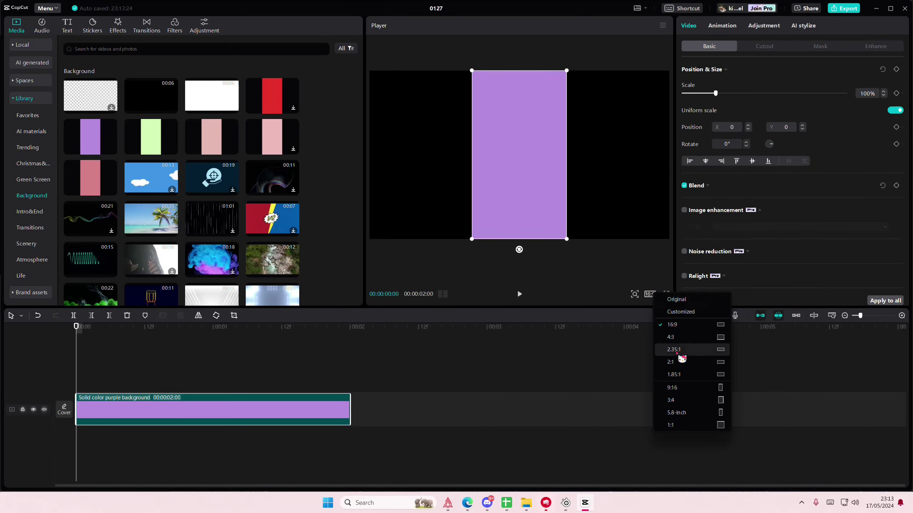
pyautogui.click(699, 426)
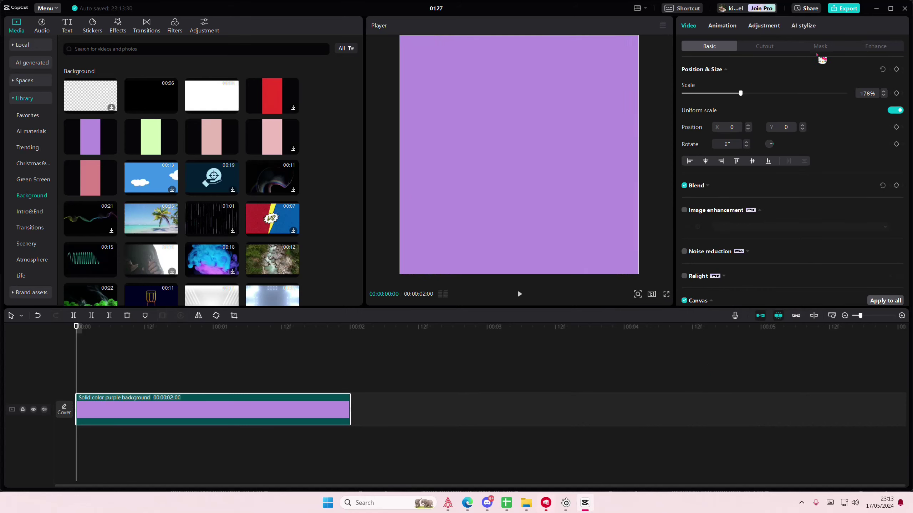
pyautogui.click(817, 50)
pyautogui.click(867, 107)
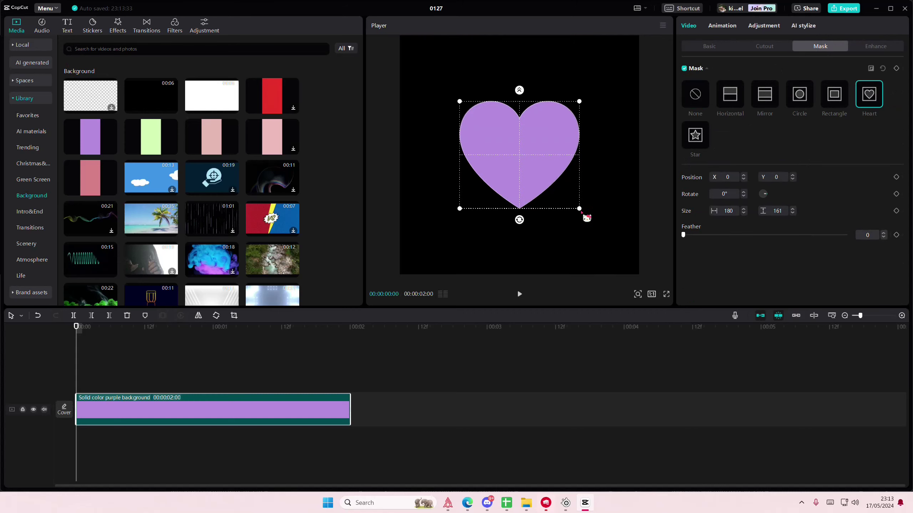
pyautogui.moveTo(578, 212); pyautogui.dragTo(588, 218)
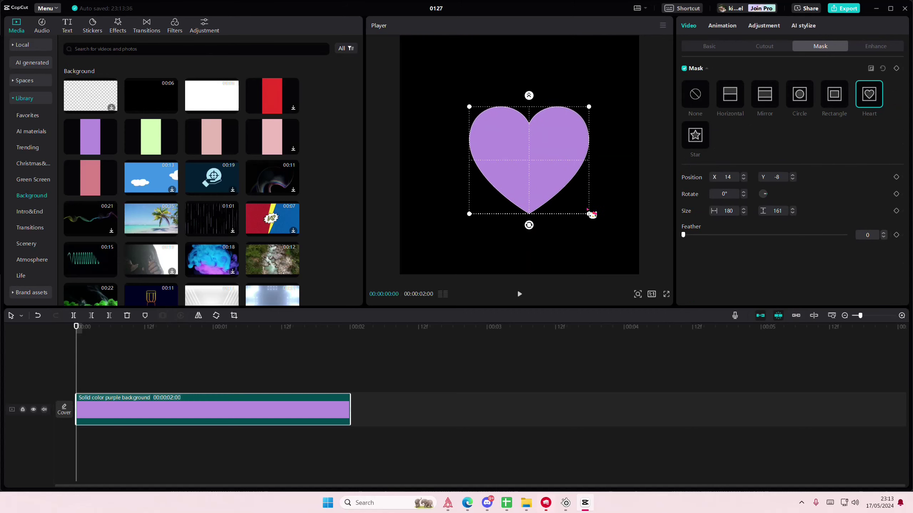
pyautogui.hotkey('ctrl', 'z')
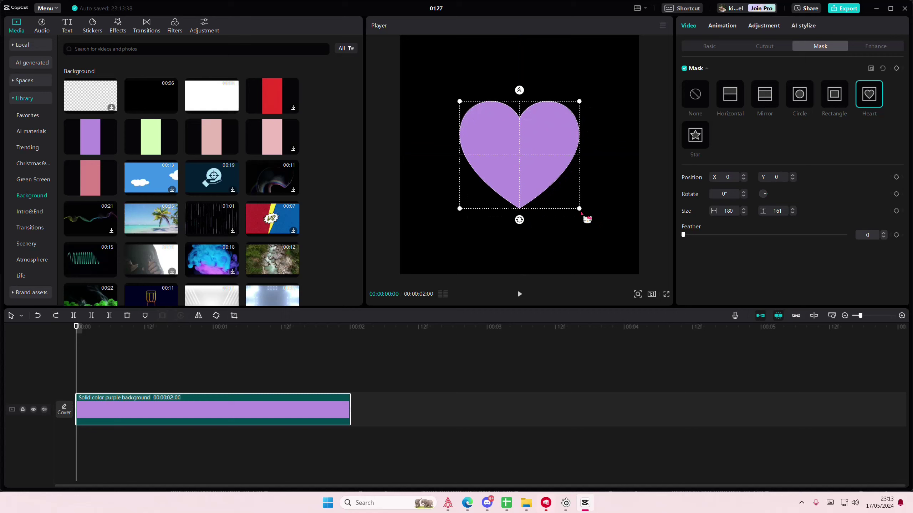
pyautogui.moveTo(578, 213); pyautogui.dragTo(625, 238)
# Switch the clip's canvas background to a solid colour.
pyautogui.click(709, 45)
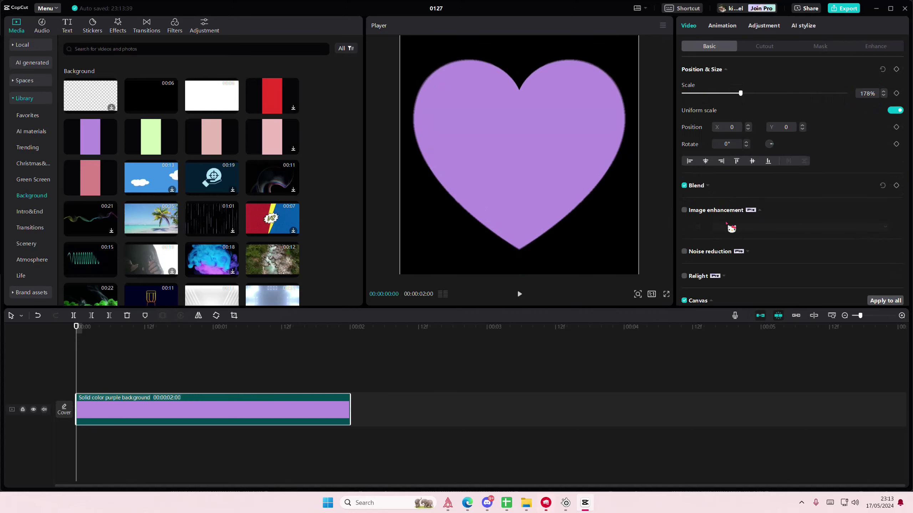
pyautogui.scroll(-2, 721, 256)
pyautogui.click(713, 289)
pyautogui.click(717, 339)
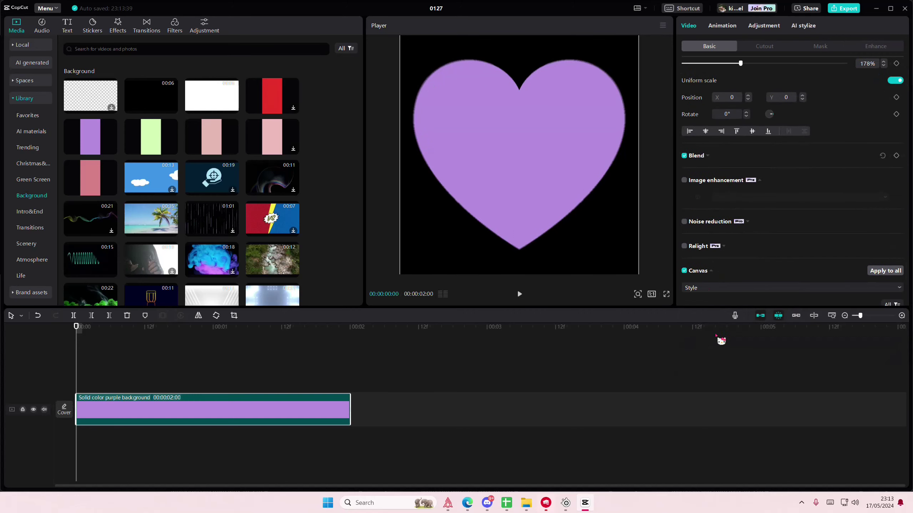
pyautogui.click(724, 289)
pyautogui.click(719, 332)
pyautogui.scroll(-1, 792, 285)
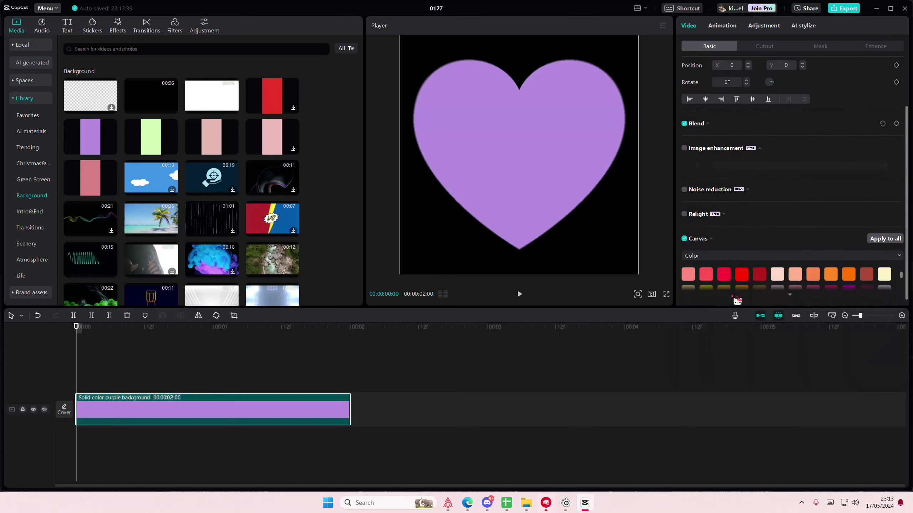
pyautogui.scroll(-2, 804, 285)
pyautogui.scroll(2, 792, 285)
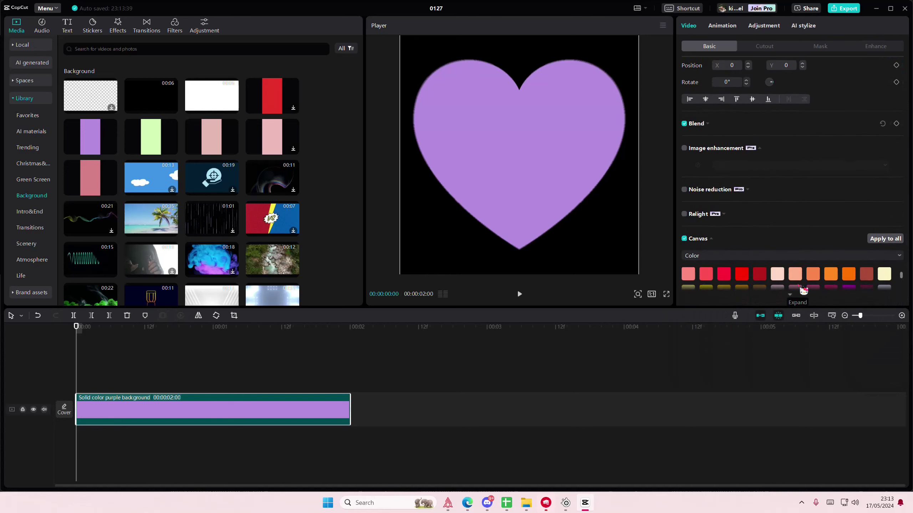
# Try peach and blue backgrounds, then settle on light mint green.
pyautogui.click(779, 278)
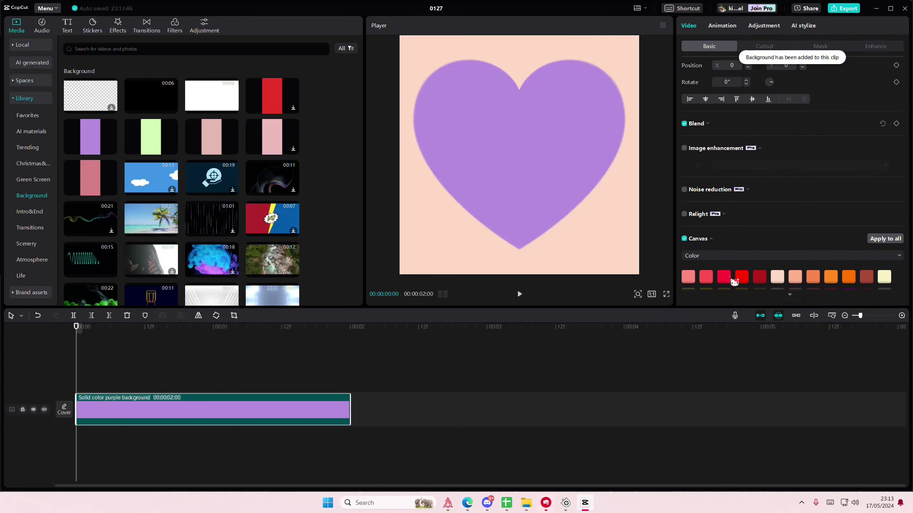
pyautogui.scroll(-2, 749, 265)
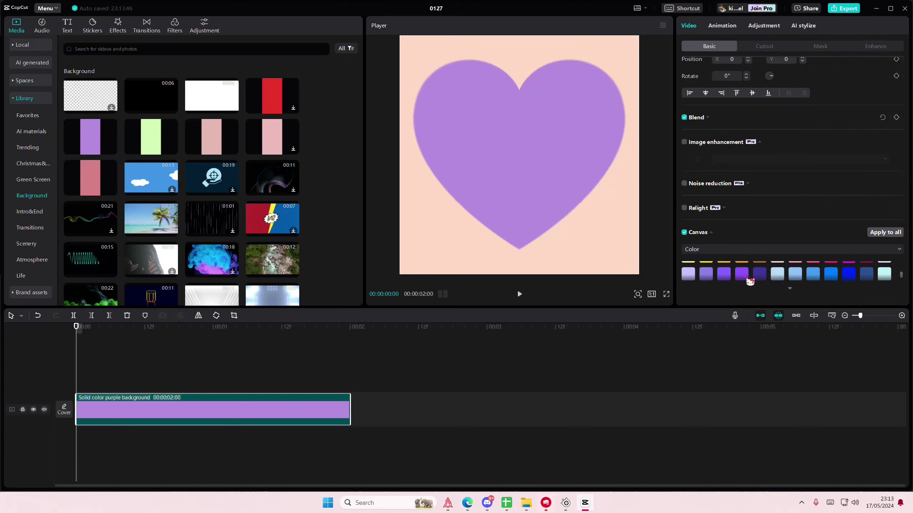
pyautogui.click(787, 287)
pyautogui.scroll(-1, 791, 289)
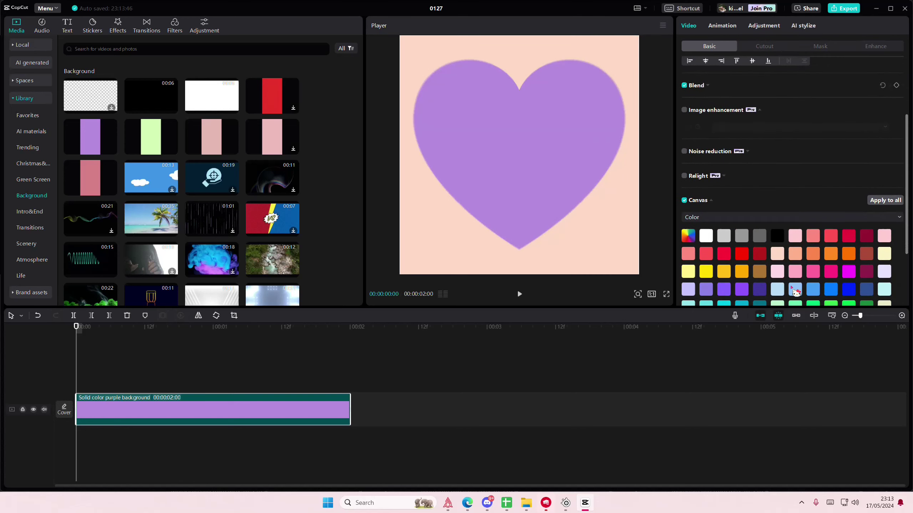
pyautogui.click(795, 289)
pyautogui.click(831, 290)
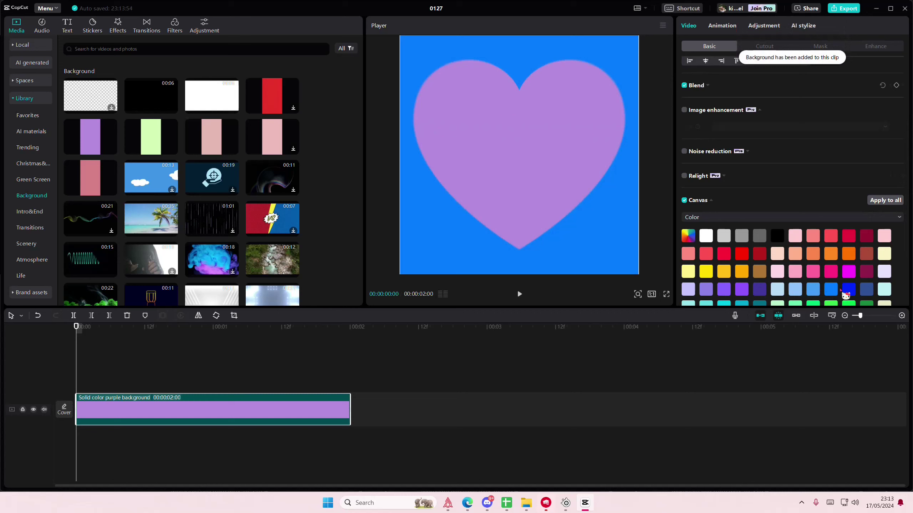
pyautogui.click(788, 305)
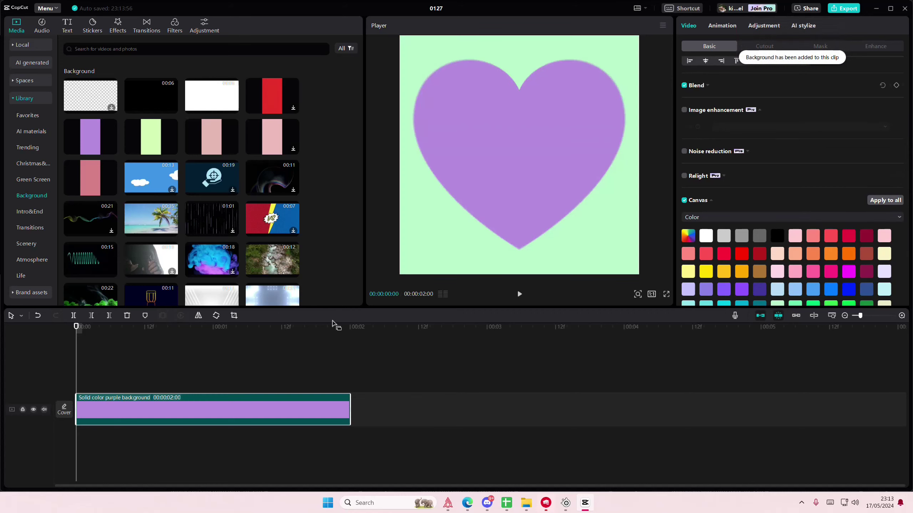
# Add a Default text layer reading YOU'RE / SO / SWEET at font size 29.
pyautogui.click(67, 26)
pyautogui.moveTo(82, 66)
pyautogui.mouseDown()
pyautogui.moveTo(111, 315)
pyautogui.moveTo(58, 366)
pyautogui.mouseUp()
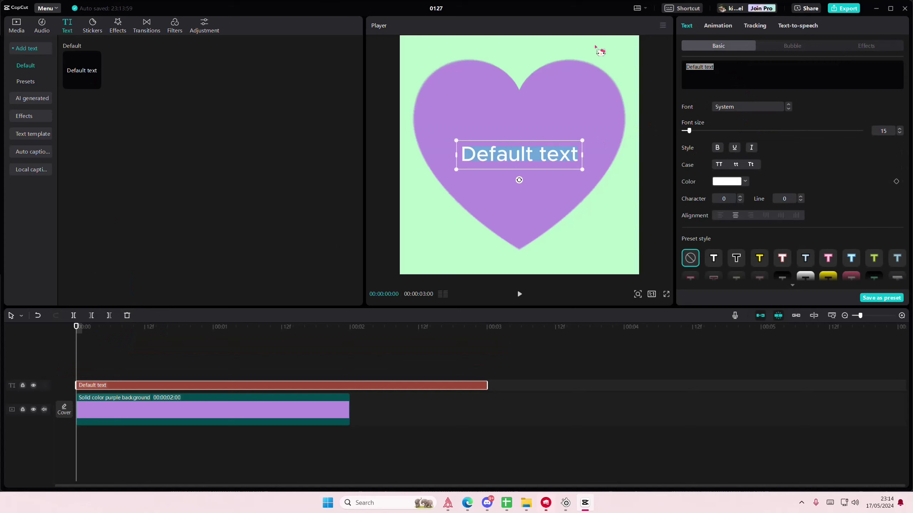
pyautogui.write("YOU'RE")
pyautogui.press('Return')
pyautogui.write('SPO')
pyautogui.press('BackSpace')
pyautogui.press('BackSpace')
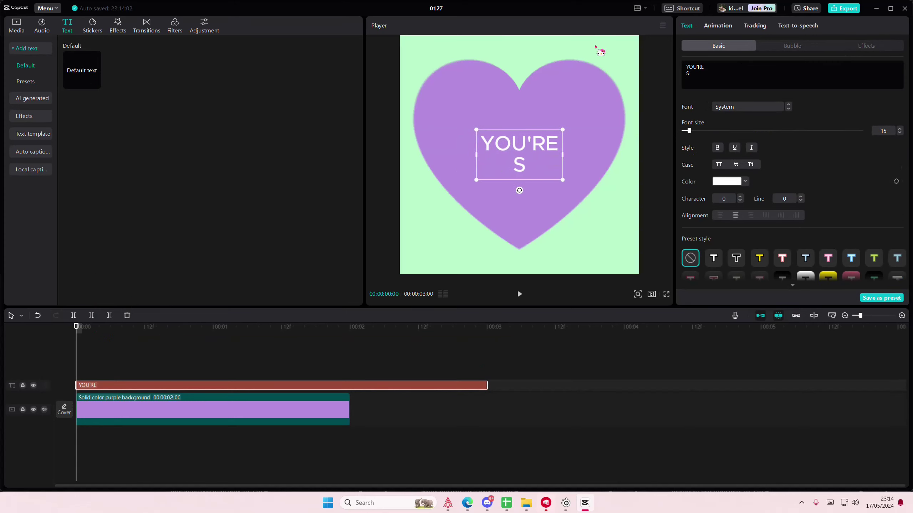
pyautogui.write('O S')
pyautogui.press('BackSpace')
pyautogui.press('BackSpace')
pyautogui.press('Return')
pyautogui.write('SWE')
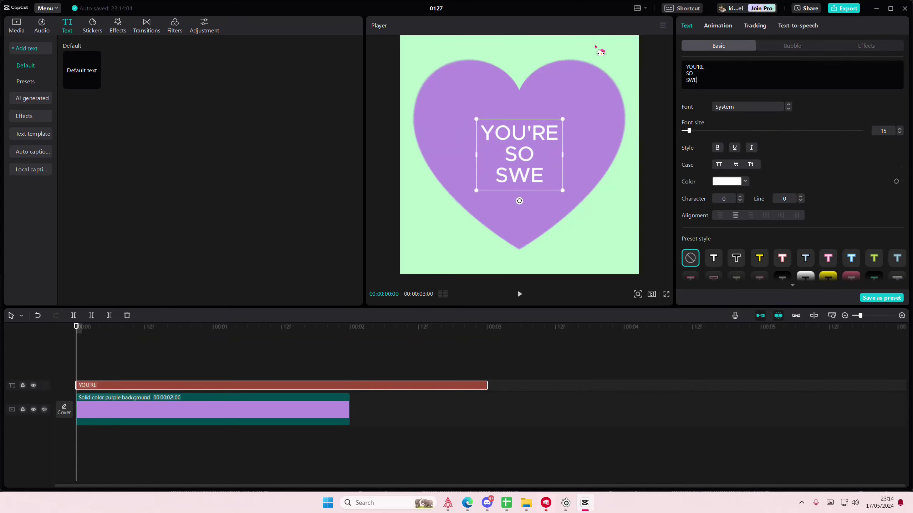
pyautogui.write('ET')
pyautogui.moveTo(688, 132); pyautogui.dragTo(704, 136)
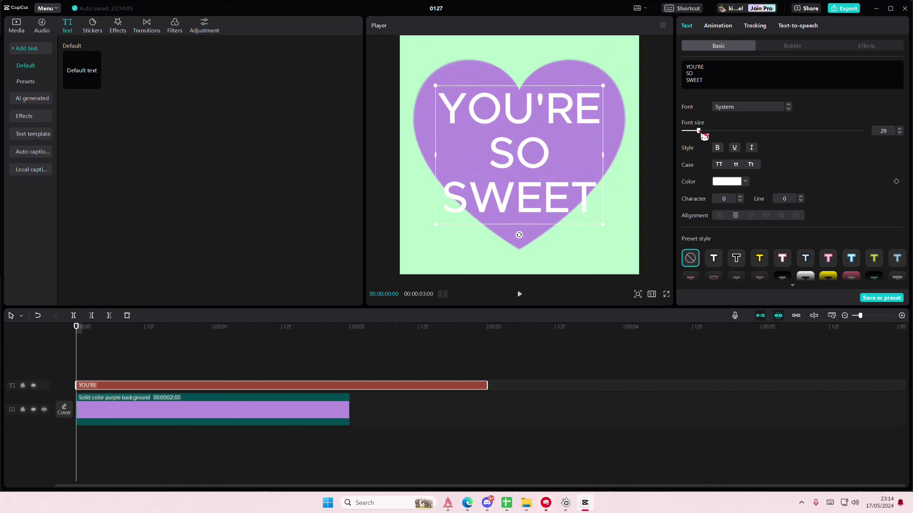
# Try Arial Bold Italic on the text and make it larger.
pyautogui.click(745, 107)
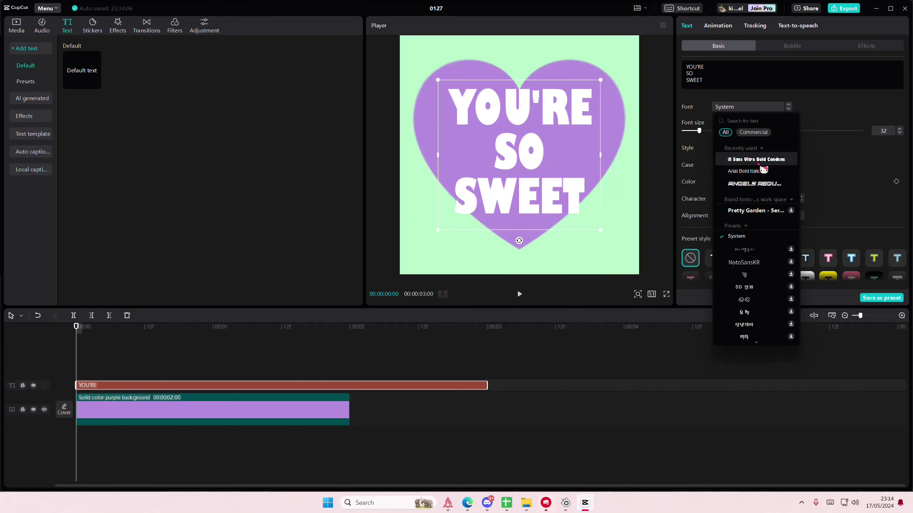
pyautogui.click(746, 171)
pyautogui.click(743, 113)
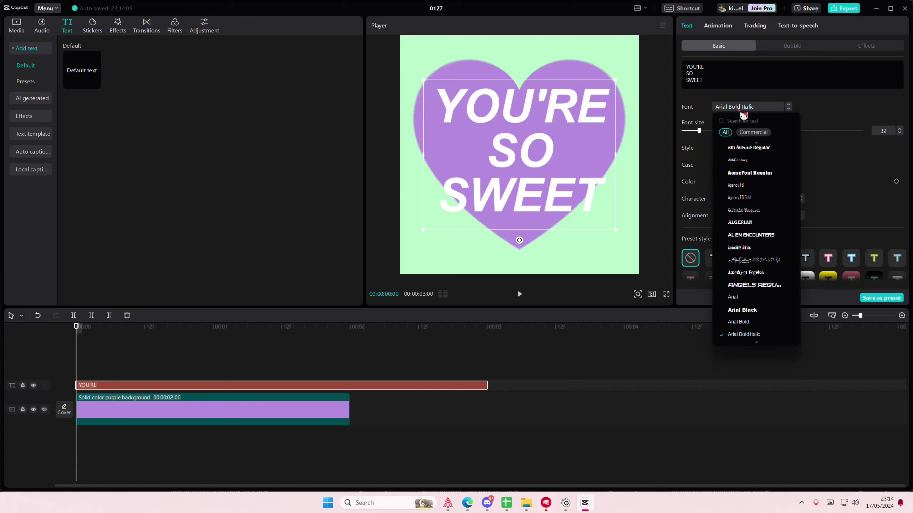
pyautogui.click(701, 132)
pyautogui.moveTo(700, 131); pyautogui.dragTo(709, 138)
# Switch the text to the ZY Heaven pixel font at size 37.
pyautogui.click(729, 111)
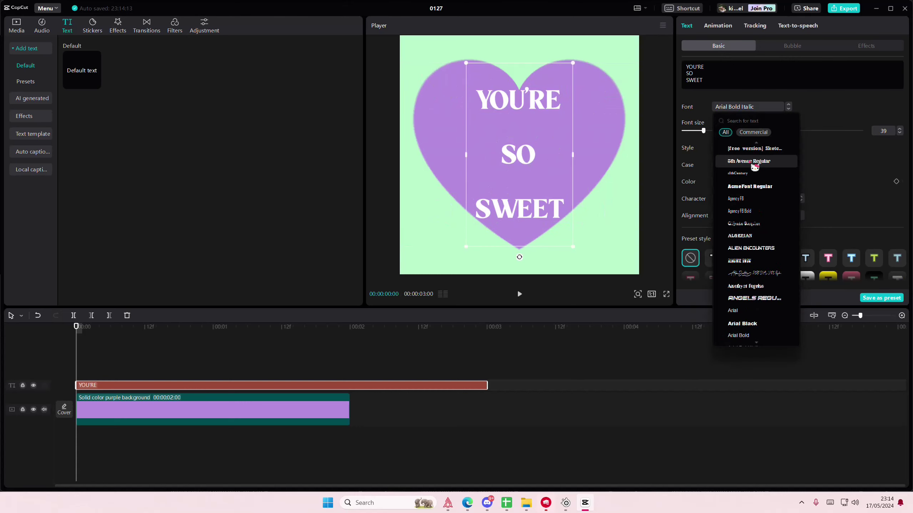
pyautogui.scroll(-5, 756, 178)
pyautogui.scroll(-2, 769, 209)
pyautogui.click(764, 244)
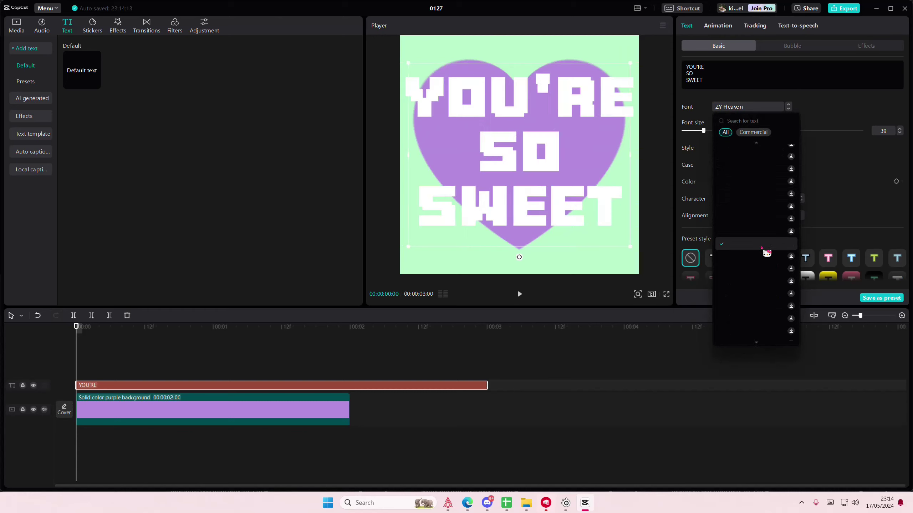
pyautogui.click(858, 189)
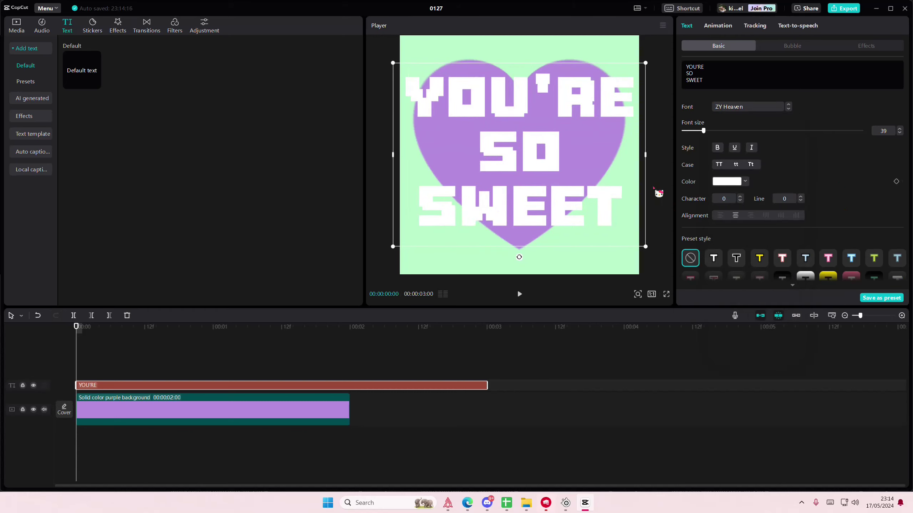
pyautogui.moveTo(703, 131); pyautogui.dragTo(704, 136)
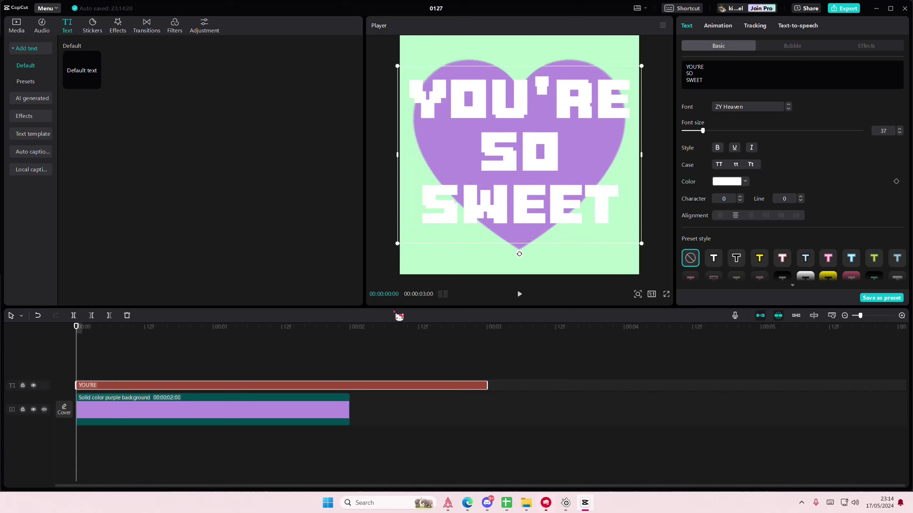
# Colour the text with the mint green eyedropped from the background.
pyautogui.click(726, 183)
pyautogui.click(699, 256)
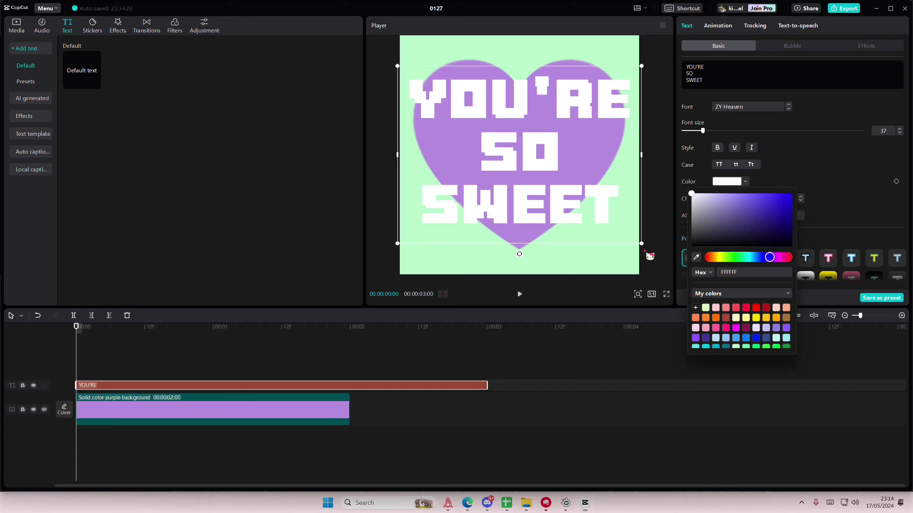
pyautogui.click(626, 245)
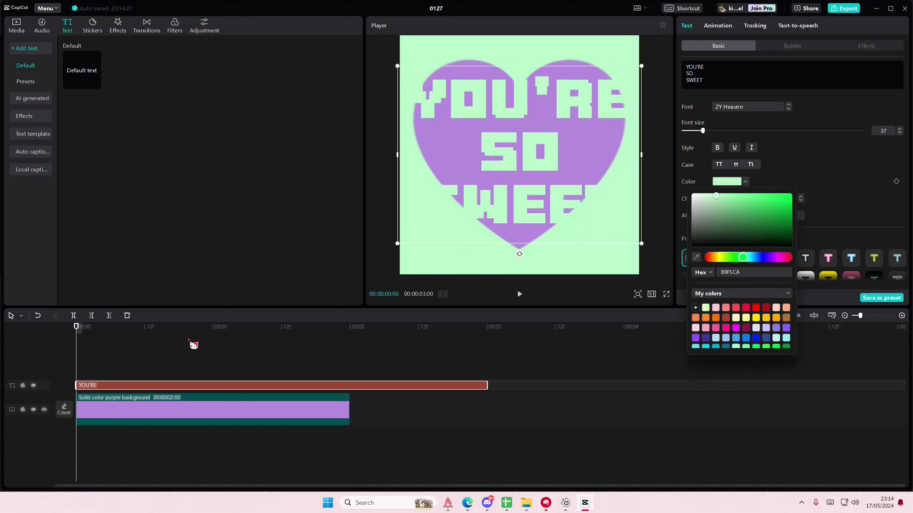
pyautogui.click(115, 385)
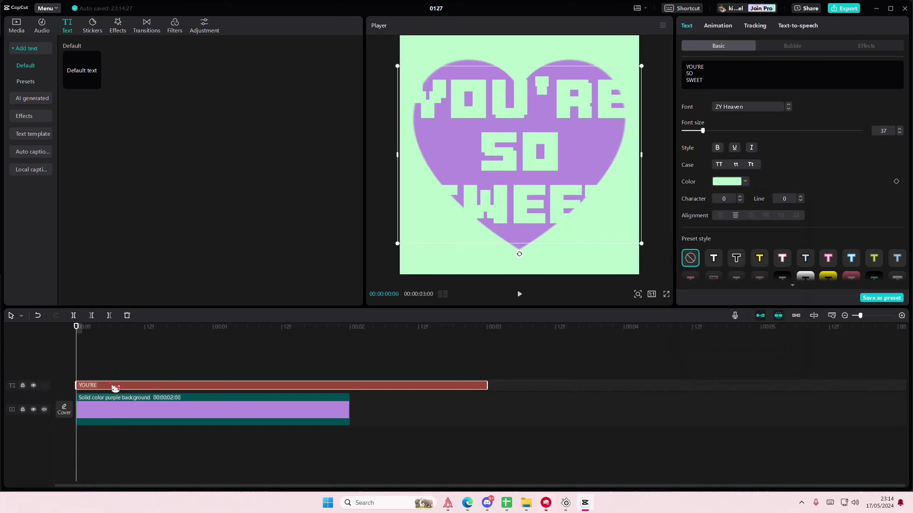
# Duplicate the text clip and colour the copy with the heart's purple.
pyautogui.hotkey('ctrl', 'c')
pyautogui.hotkey('ctrl', 'v')
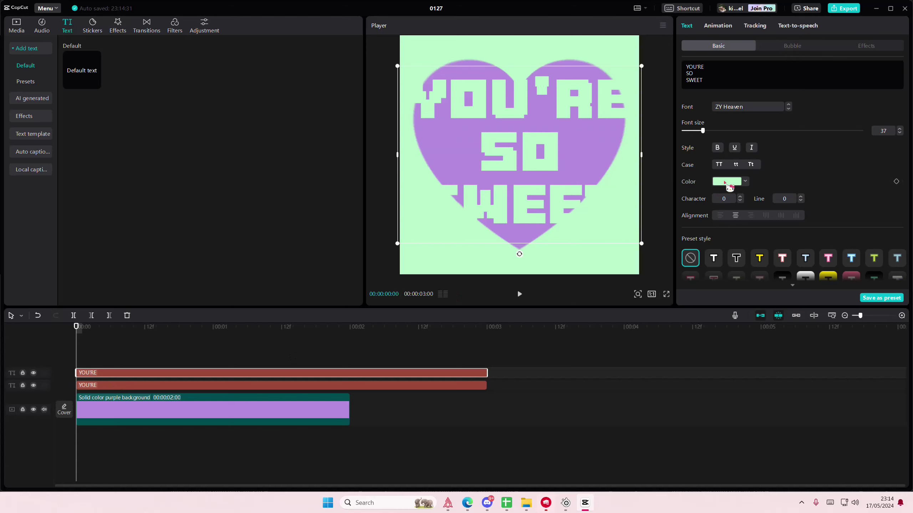
pyautogui.click(727, 185)
pyautogui.click(612, 179)
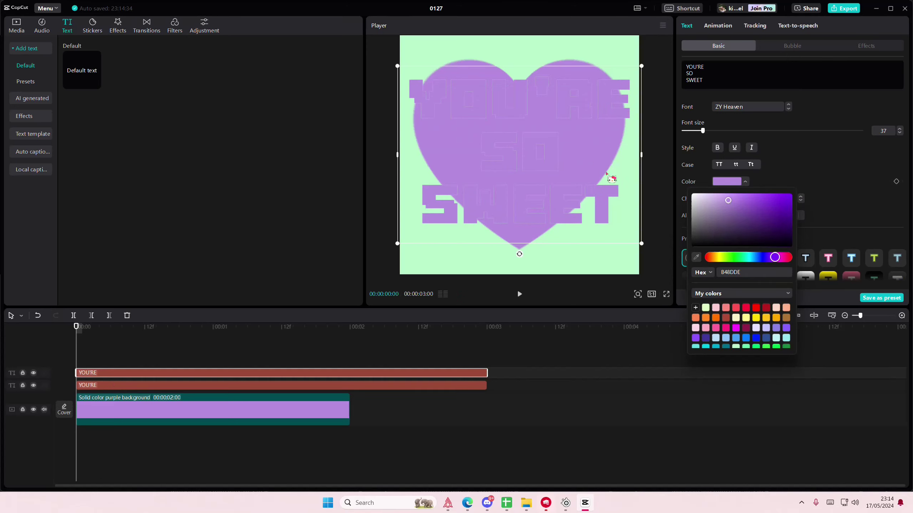
# Make the top text a compound clip and mask it with a heart matching the big heart.
pyautogui.rightClick(205, 383)
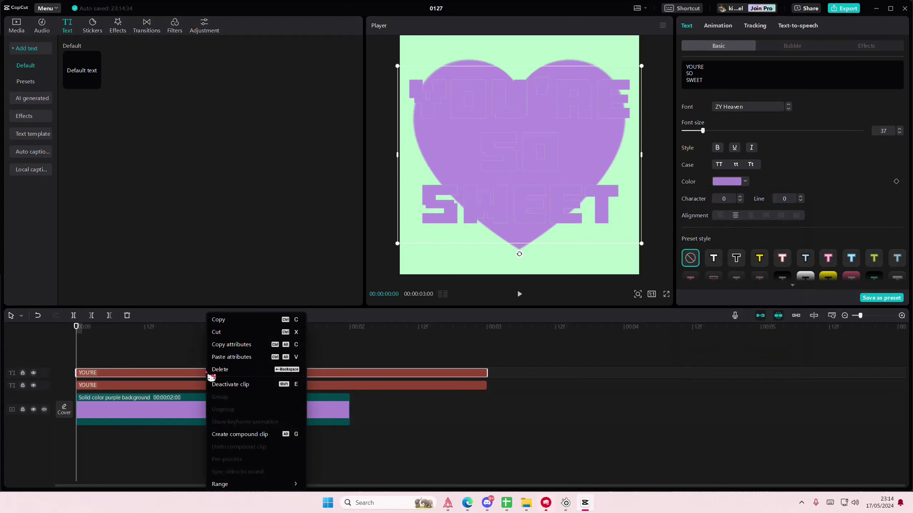
pyautogui.click(250, 435)
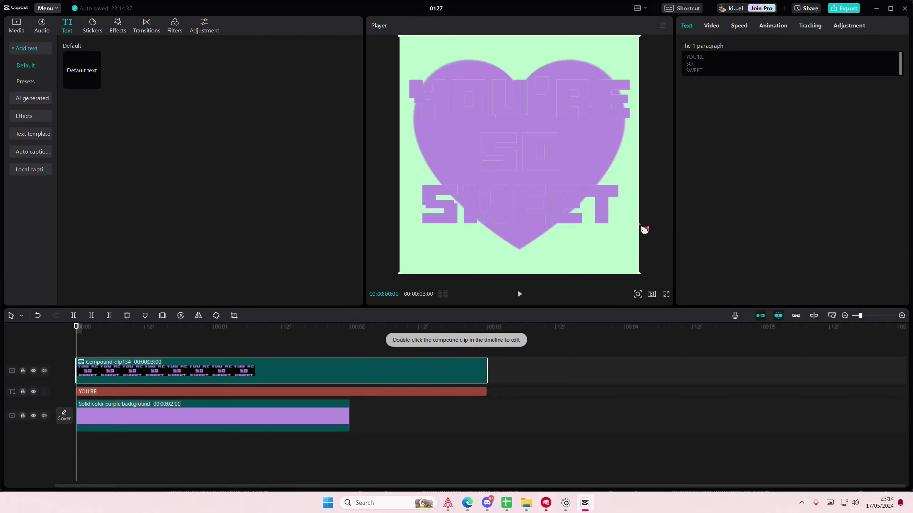
pyautogui.click(712, 25)
pyautogui.click(809, 47)
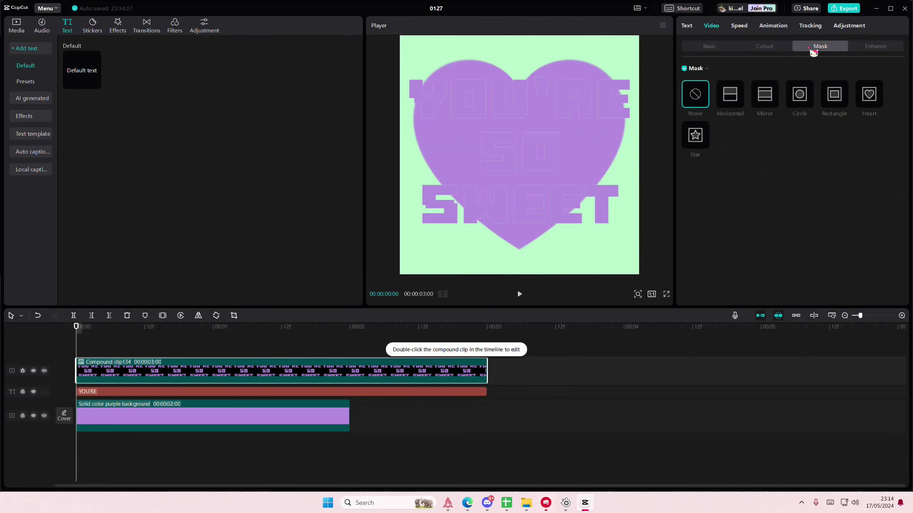
pyautogui.click(869, 100)
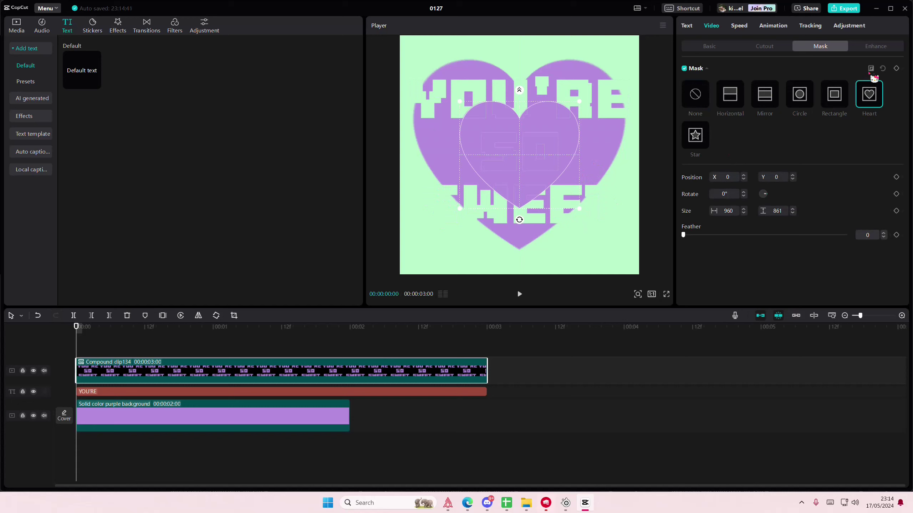
pyautogui.moveTo(579, 212); pyautogui.dragTo(629, 253)
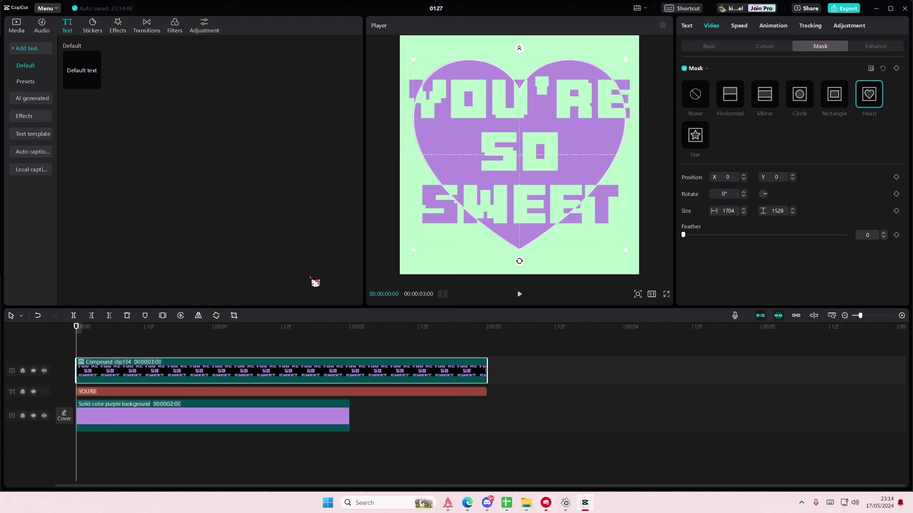
pyautogui.click(221, 347)
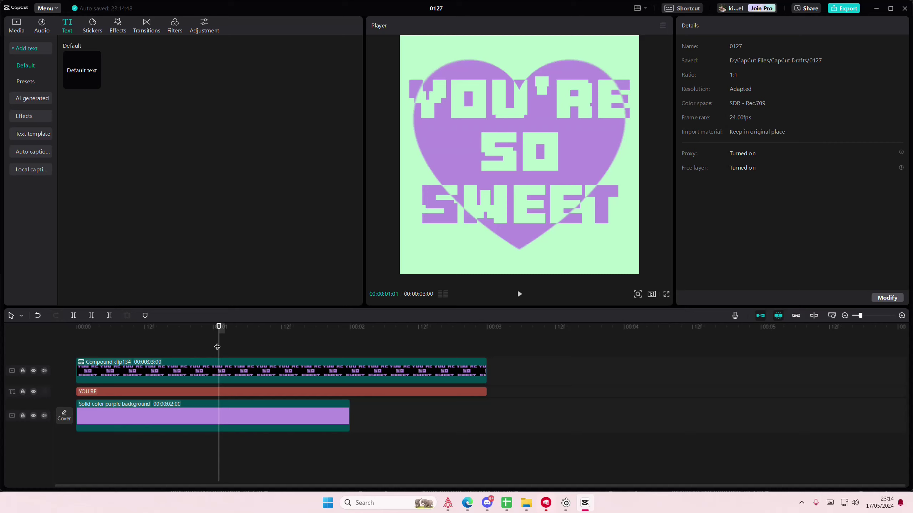
# Raise the compound clip's heart mask feather to 4 and preview later in the clip.
pyautogui.click(205, 378)
pyautogui.click(712, 27)
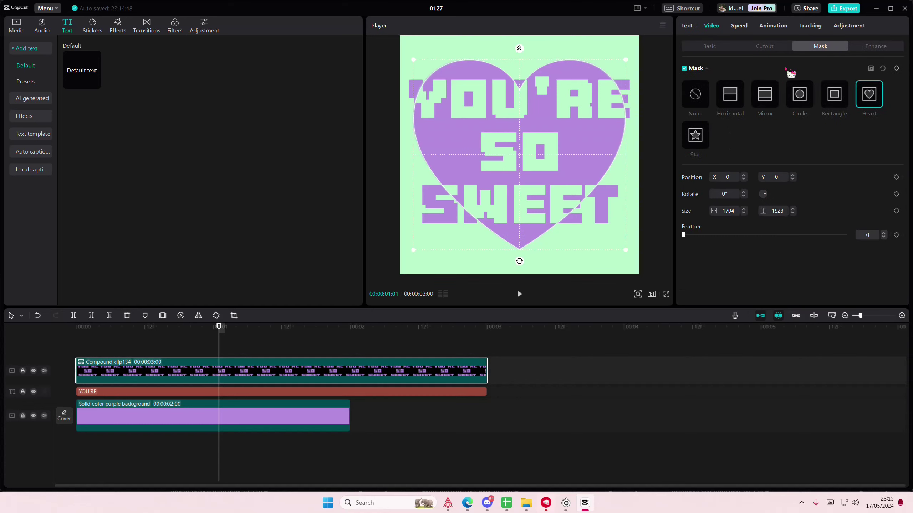
pyautogui.moveTo(690, 238); pyautogui.dragTo(698, 240)
pyautogui.moveTo(246, 342); pyautogui.dragTo(294, 348)
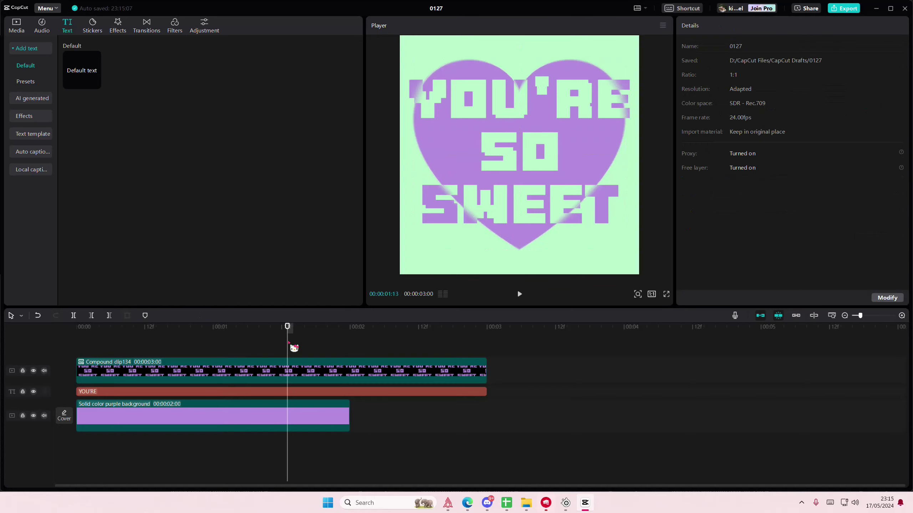